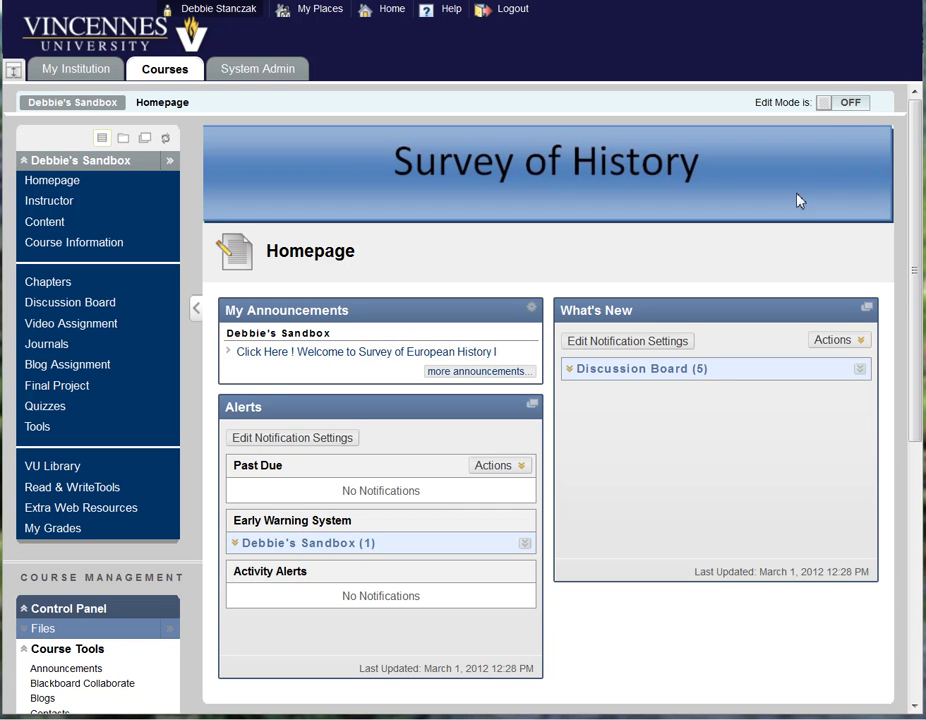
Turn on Edit Mode for the course and open its Announcements tool
left_click(835, 104)
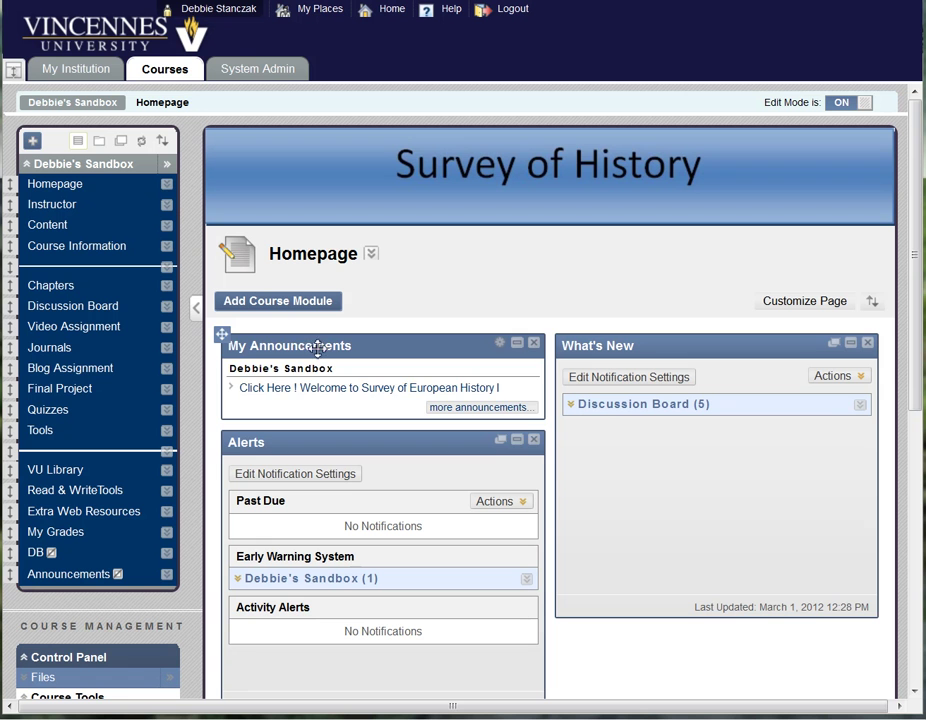
left_click_drag(340, 349, 242, 354)
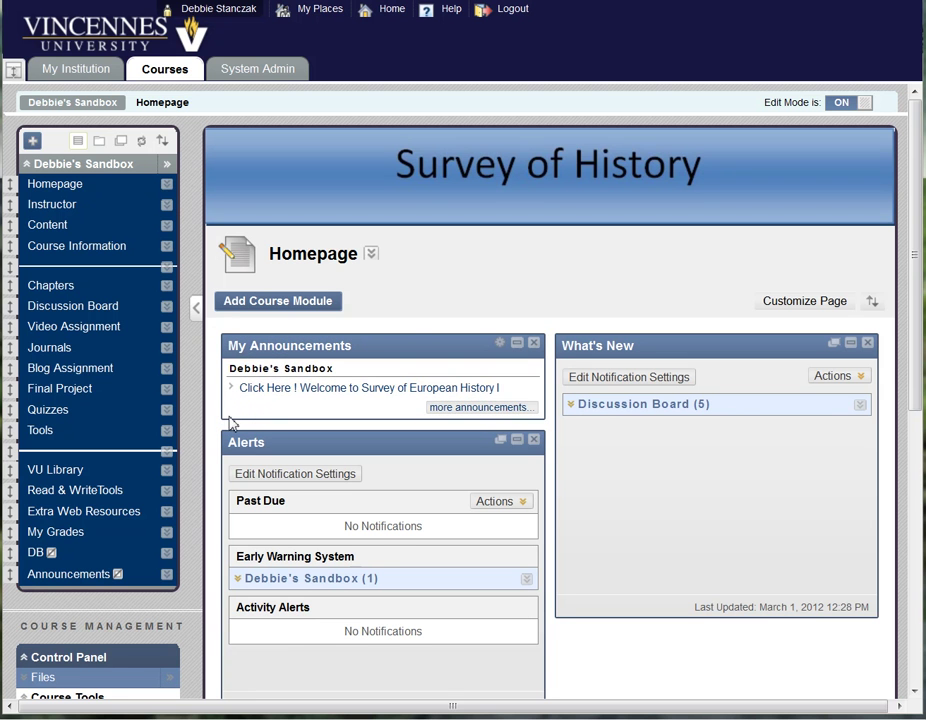
left_click(467, 408)
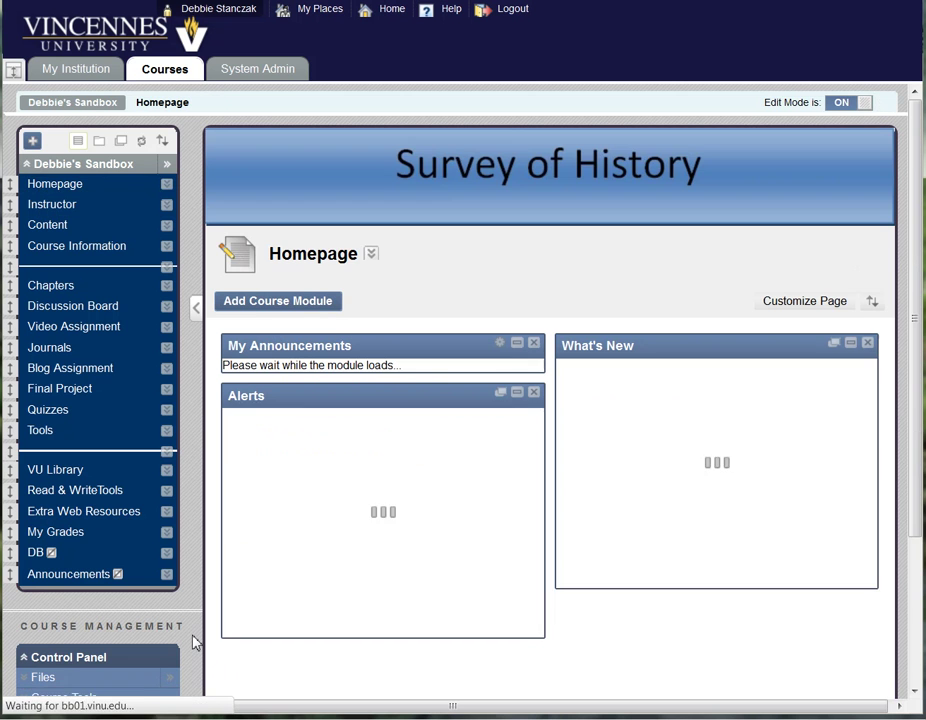
scroll(196, 643, "down", 3)
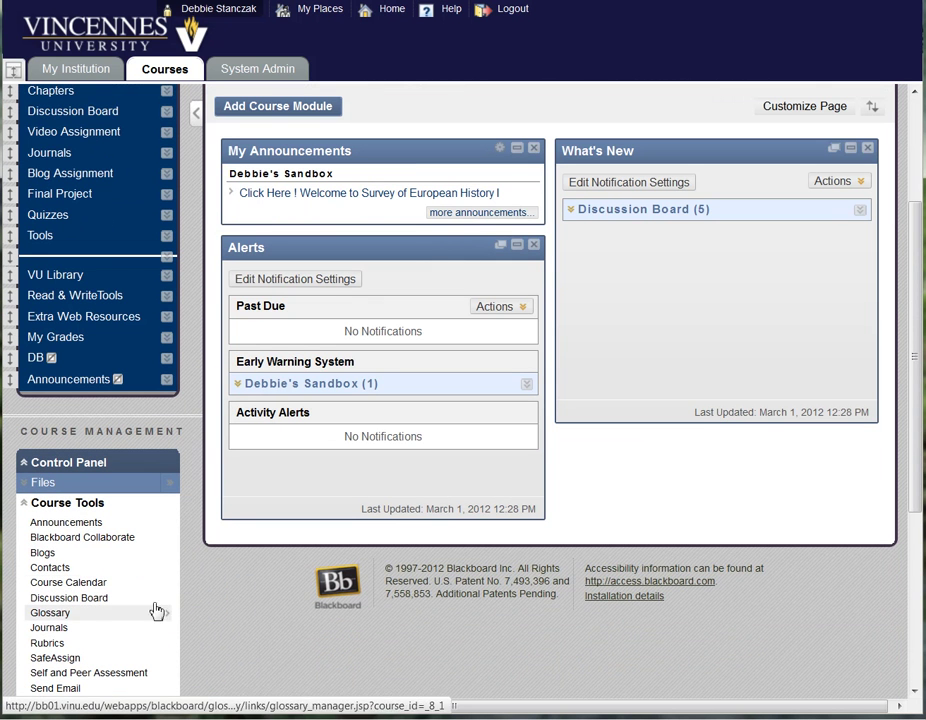
left_click(85, 525)
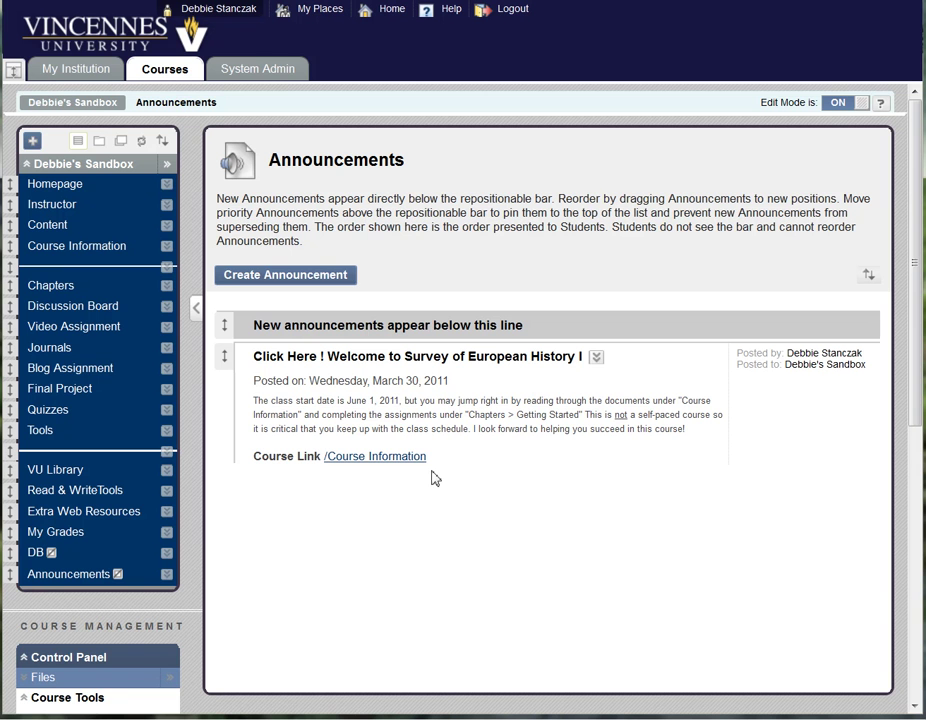
Create a new announcement and paste the prepared message beginning "Good Morning Everyone," into its message body
left_click(289, 276)
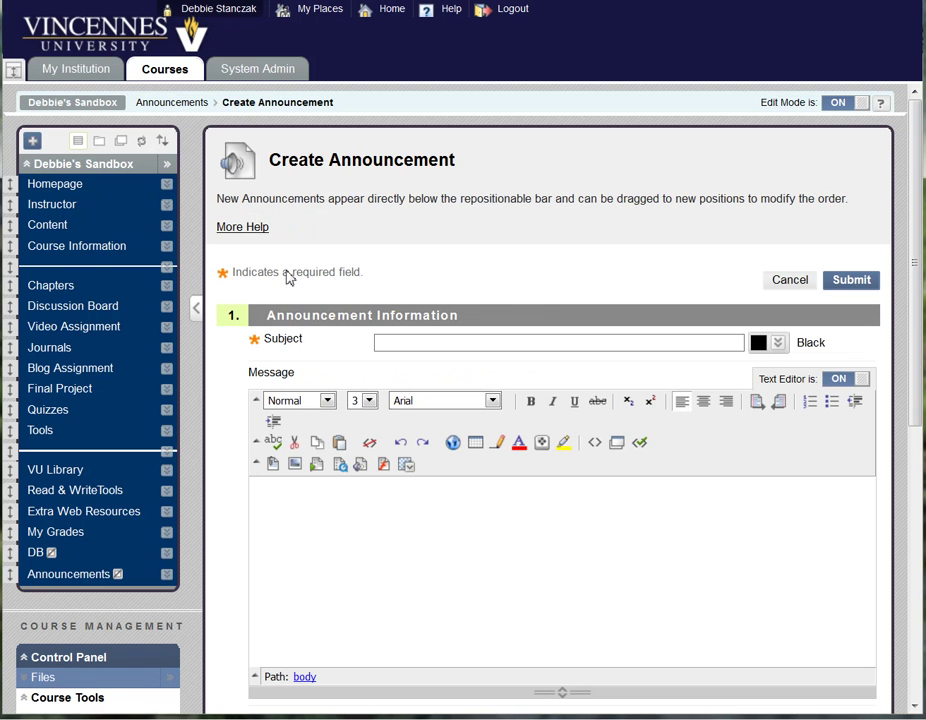
left_click(306, 505)
right_click(306, 505)
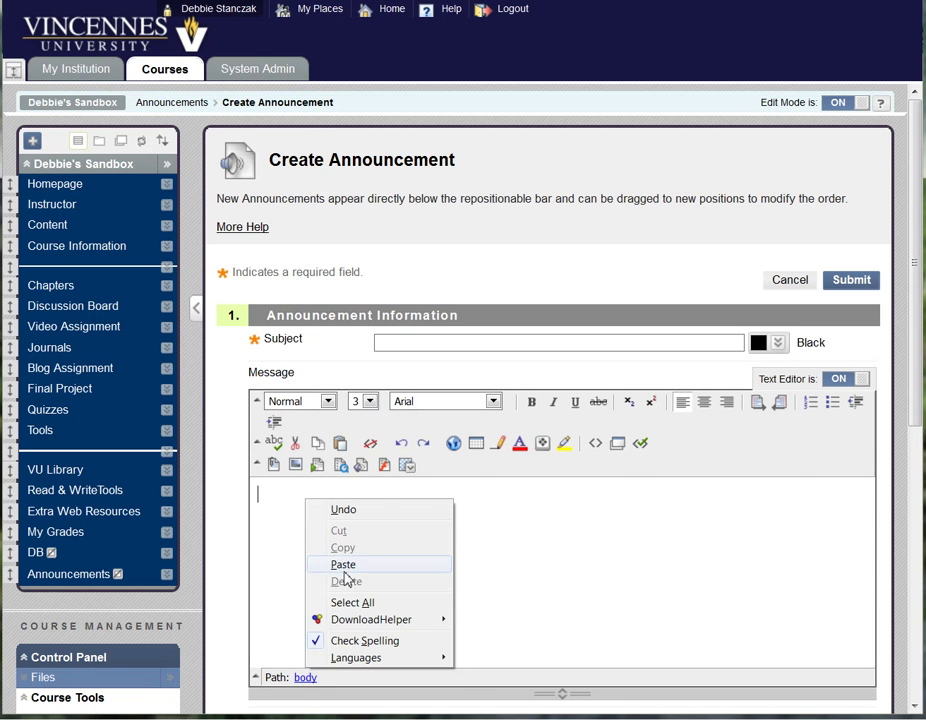
left_click(345, 563)
scroll(487, 572, "up", 3)
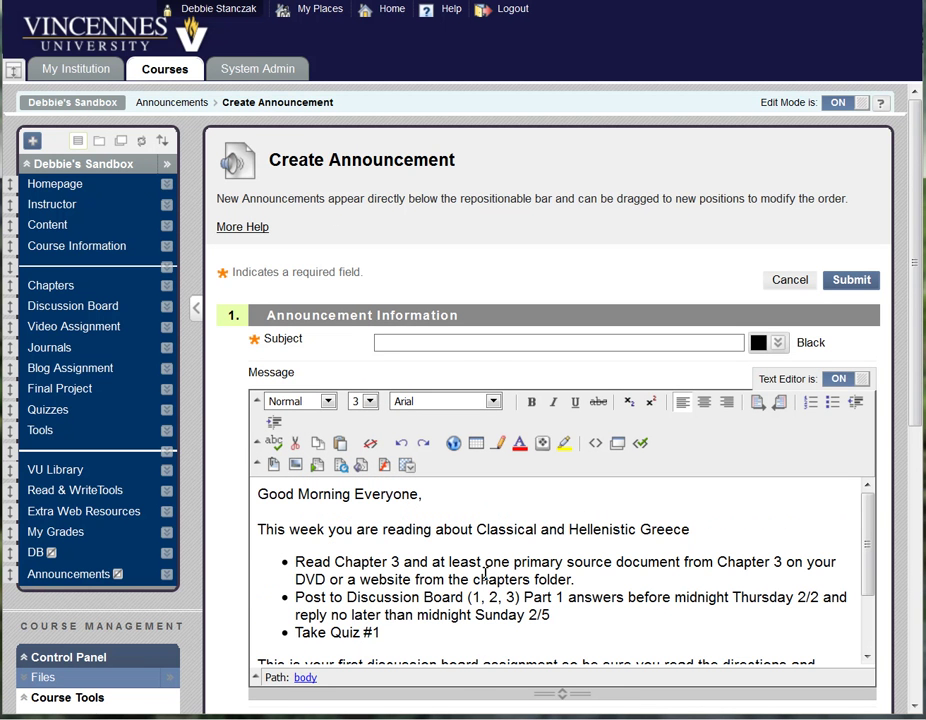
Set the announcement's subject to "Week 1 Assignment Reminder"
left_click(427, 342)
type("Week 1")
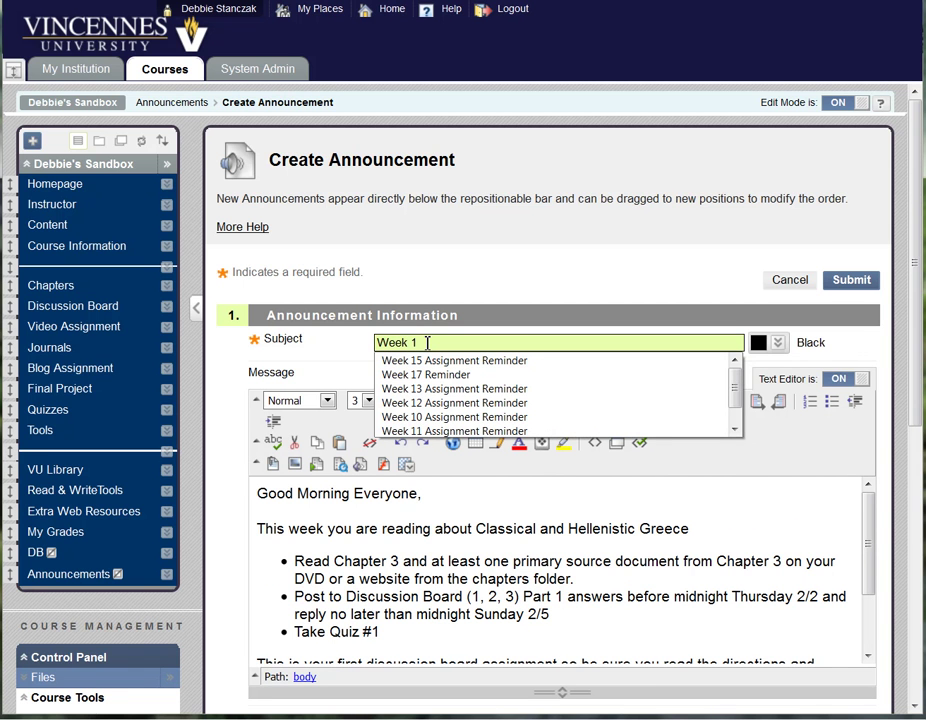
type(" Assignment Reminder")
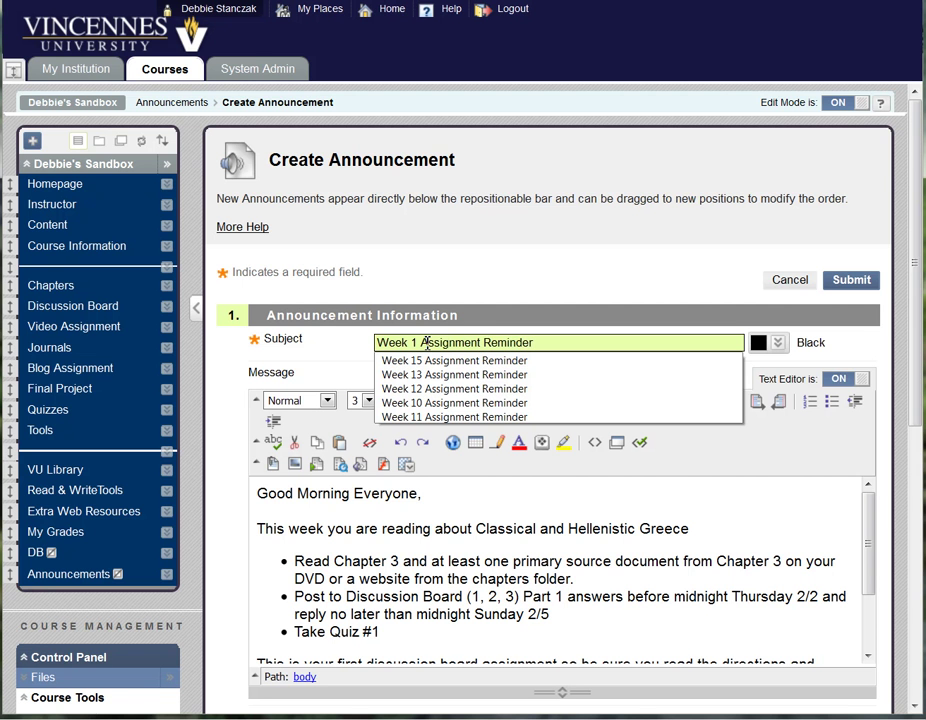
key("Return")
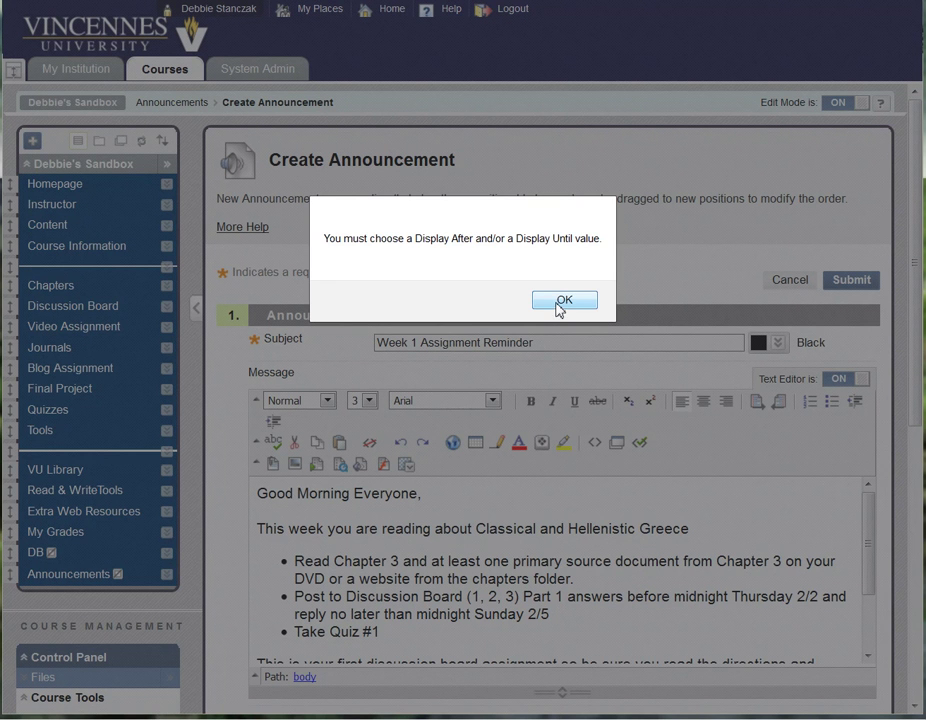
left_click(562, 304)
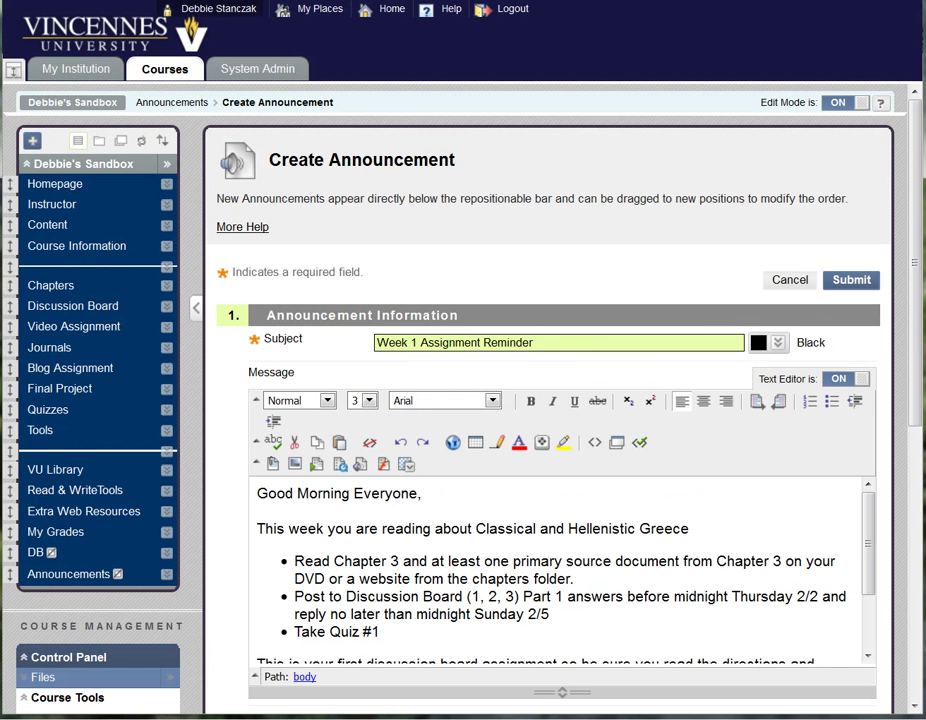
Read through the pasted message and inspect the hyperlink properties of the plagiarism site address at its end
left_click_drag(916, 351, 873, 402)
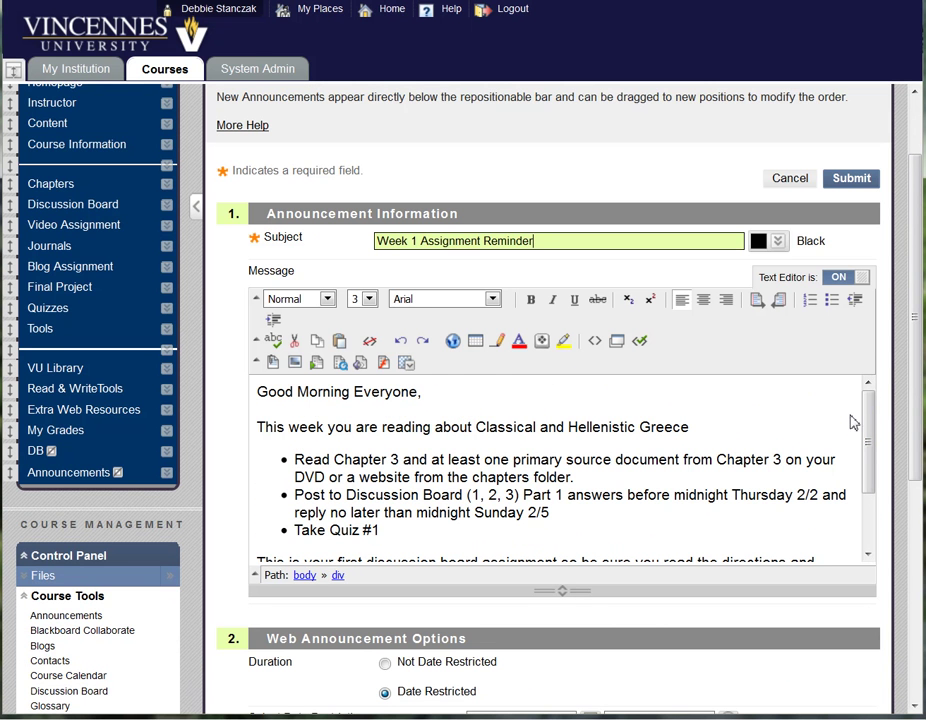
left_click_drag(868, 405, 868, 463)
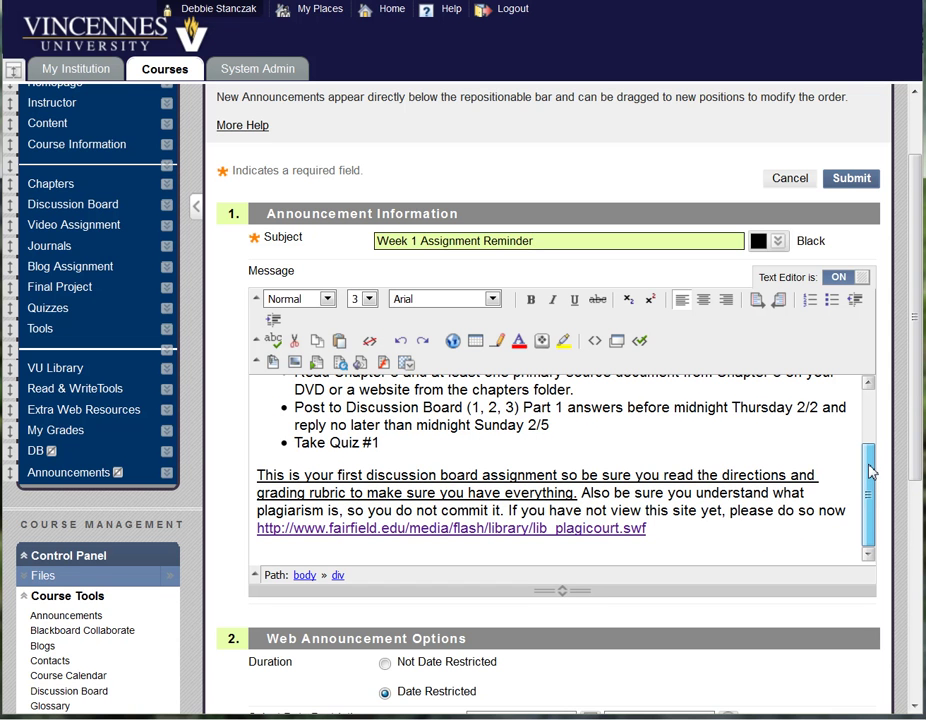
left_click_drag(870, 472, 870, 462)
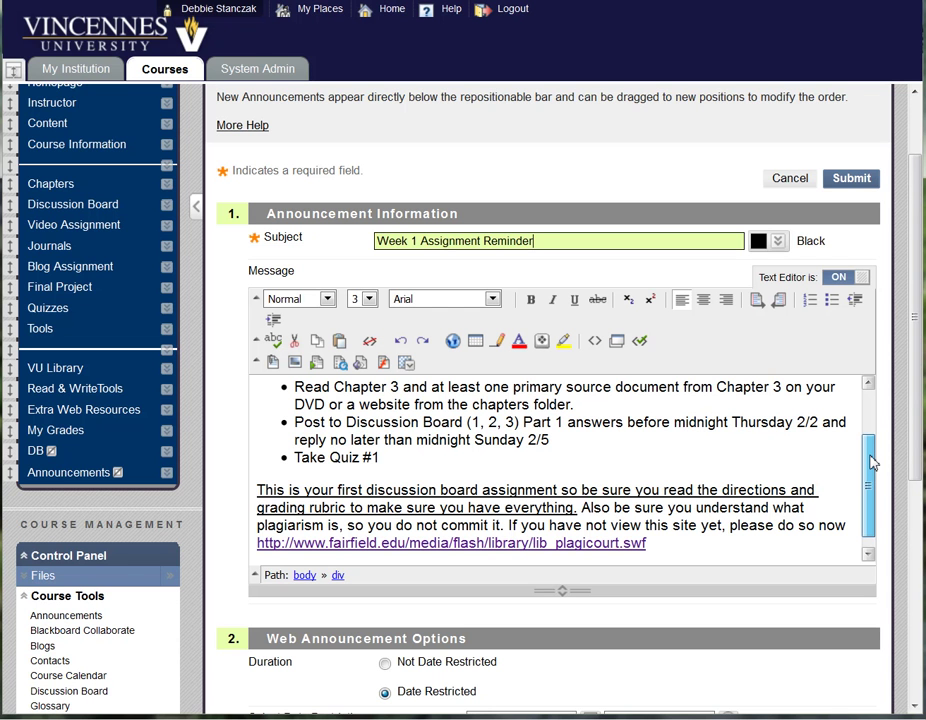
left_click_drag(871, 462, 872, 415)
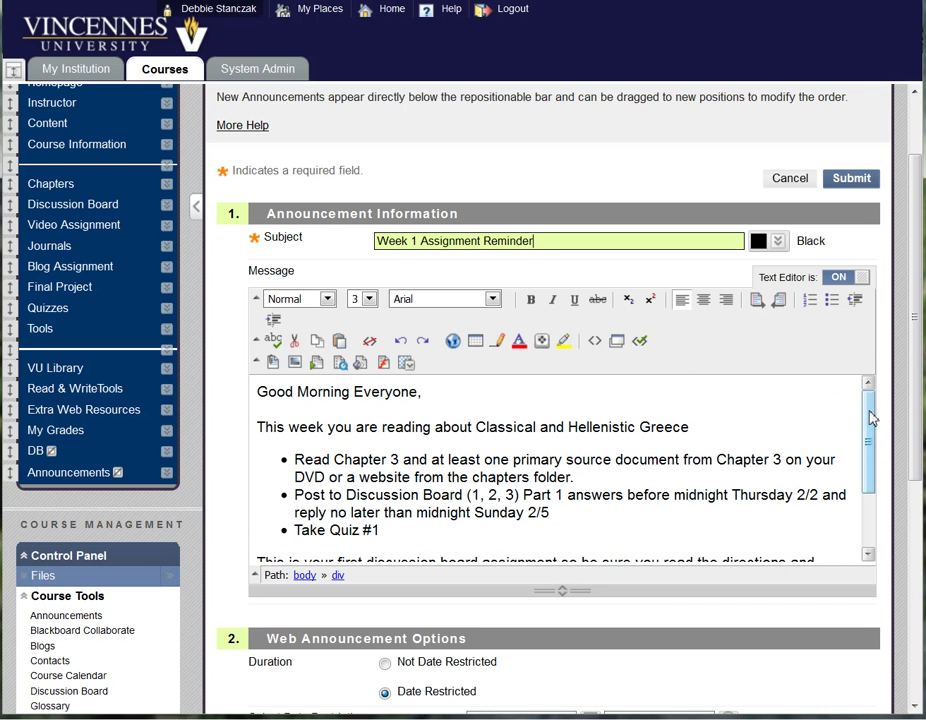
left_click_drag(870, 415, 871, 494)
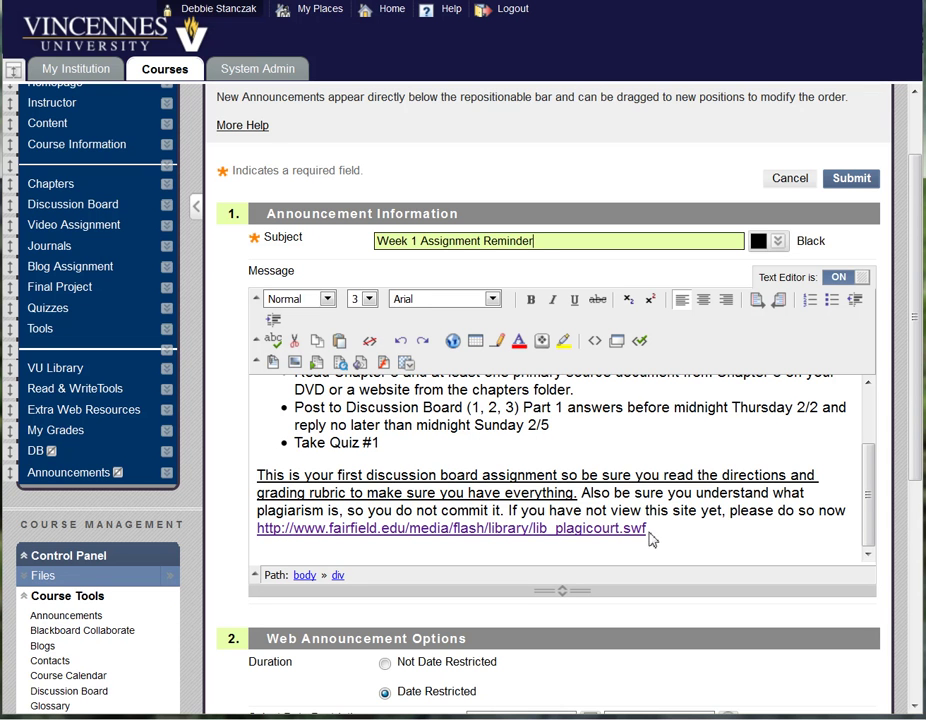
left_click_drag(652, 537, 257, 537)
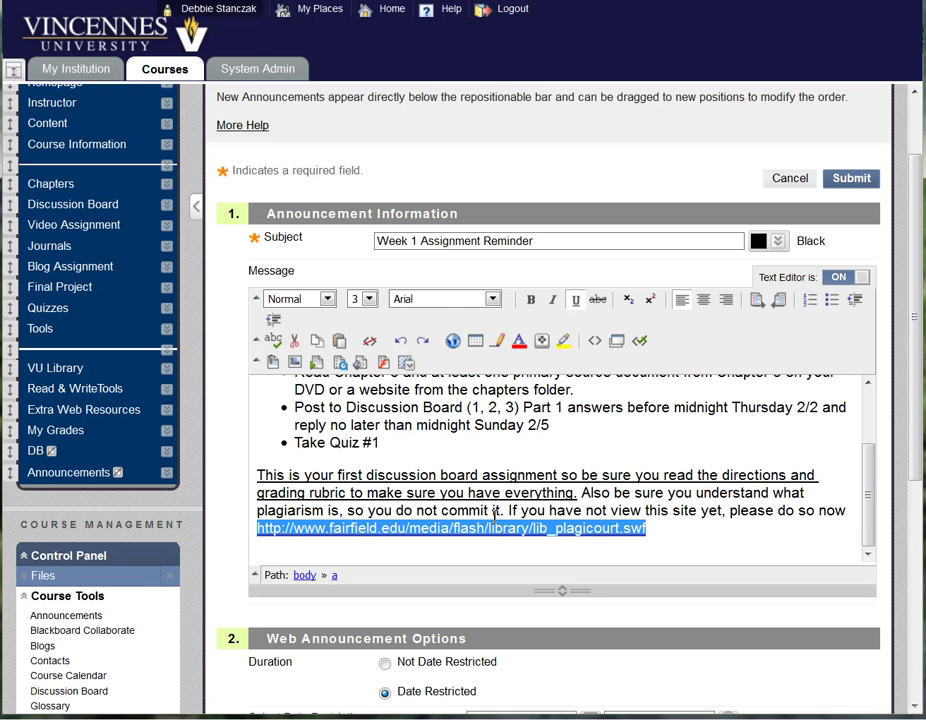
left_click(455, 343)
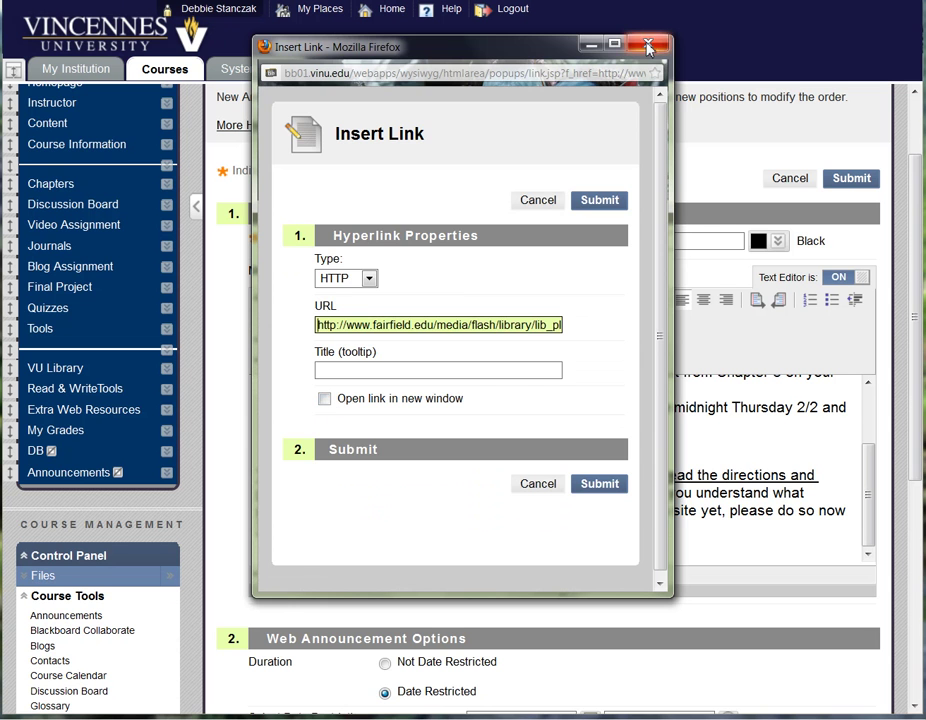
left_click(600, 199)
left_click(676, 542)
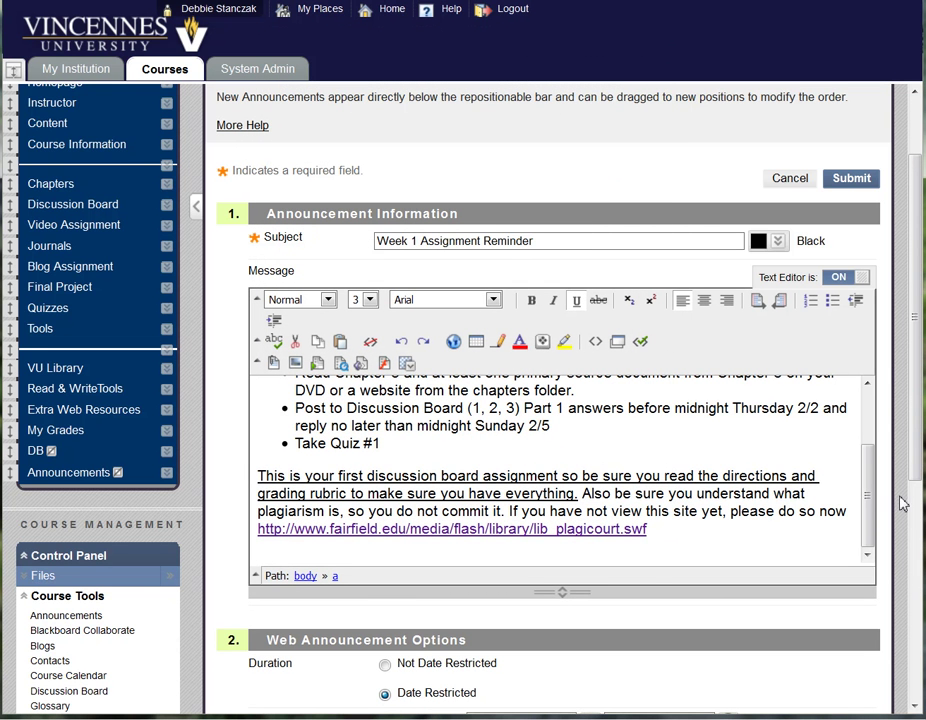
Make the announcement date restricted and enable Display After with the date 03/19/2012
left_click_drag(918, 460, 916, 493)
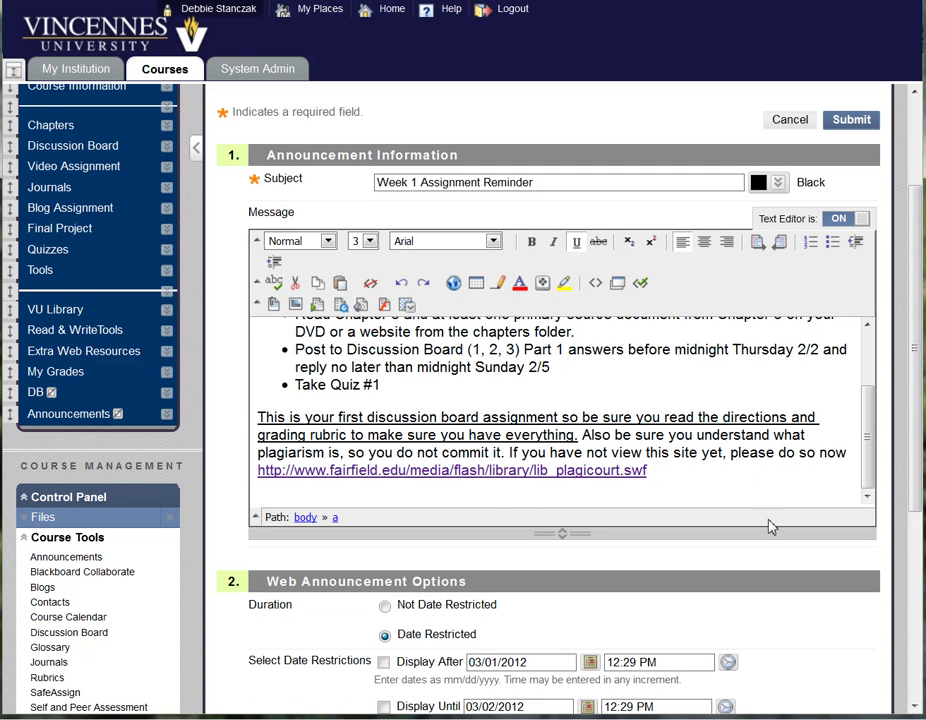
left_click_drag(916, 440, 916, 470)
mouse_move(870, 438)
left_mouse_down()
mouse_move(872, 370)
mouse_move(870, 452)
left_mouse_up()
left_click_drag(918, 424, 918, 448)
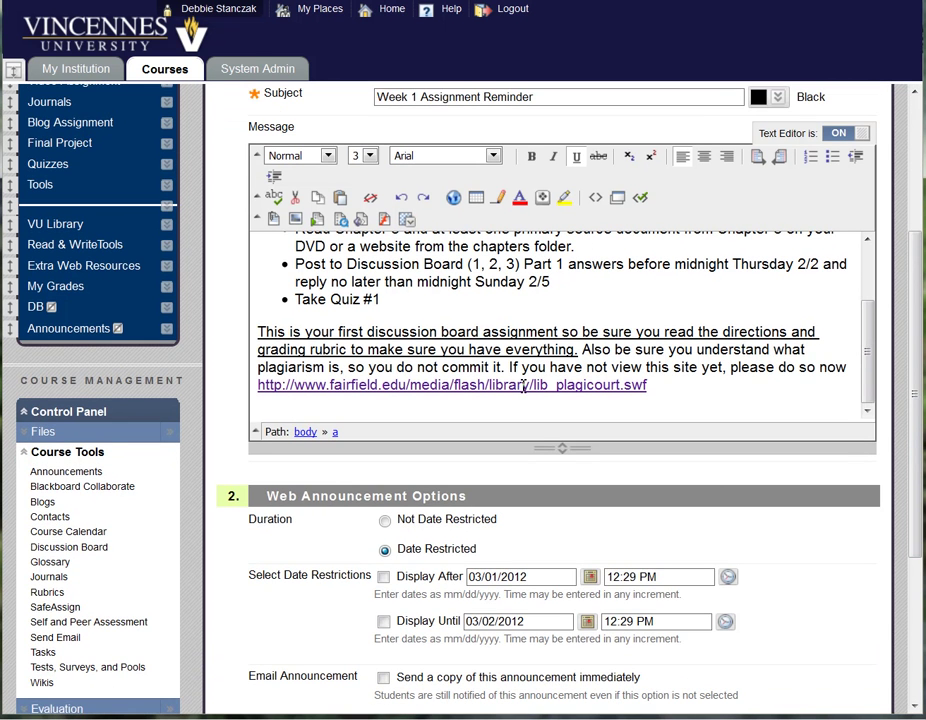
scroll(715, 471, "down", 4)
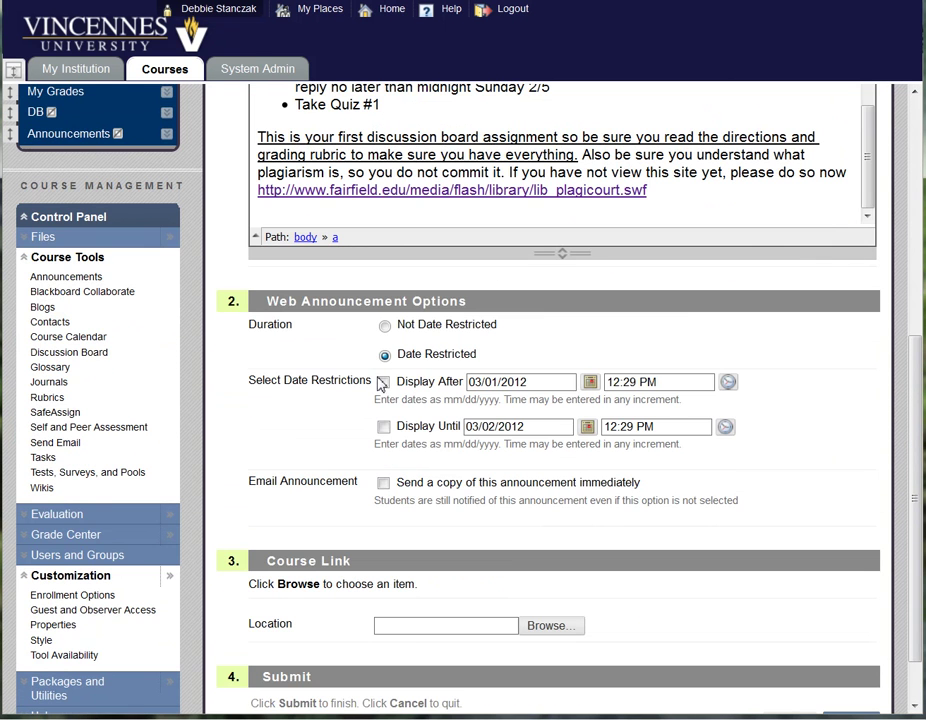
left_click(385, 327)
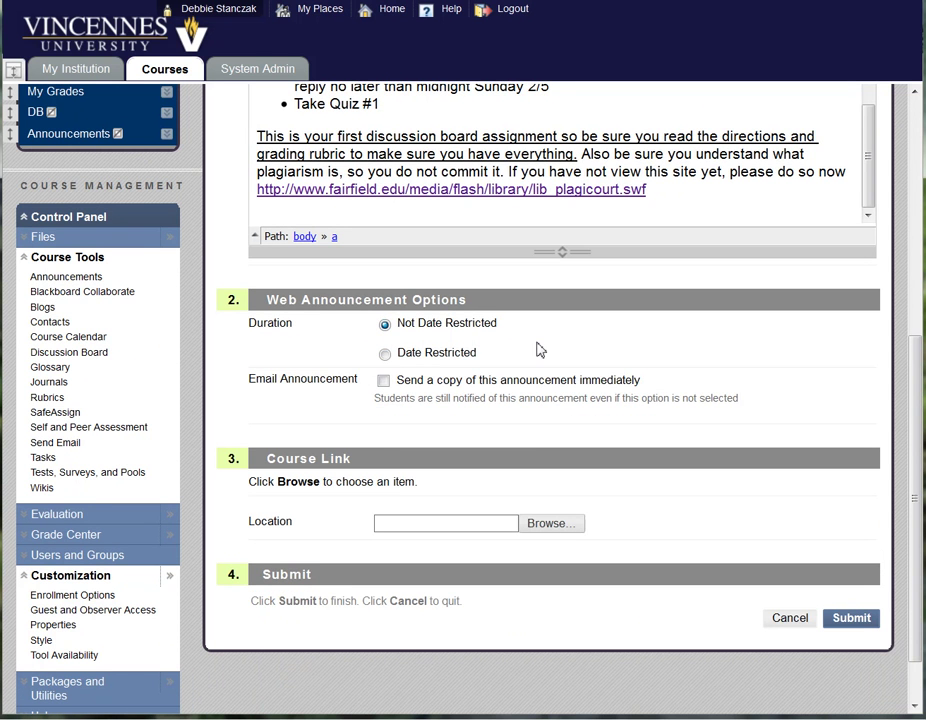
left_click(385, 355)
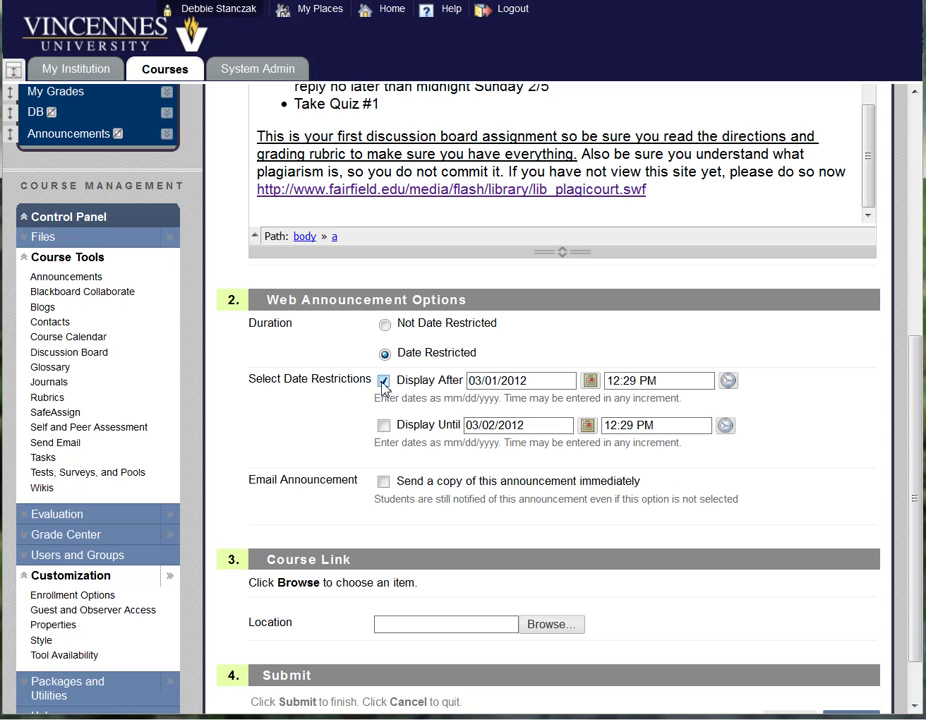
left_click(590, 381)
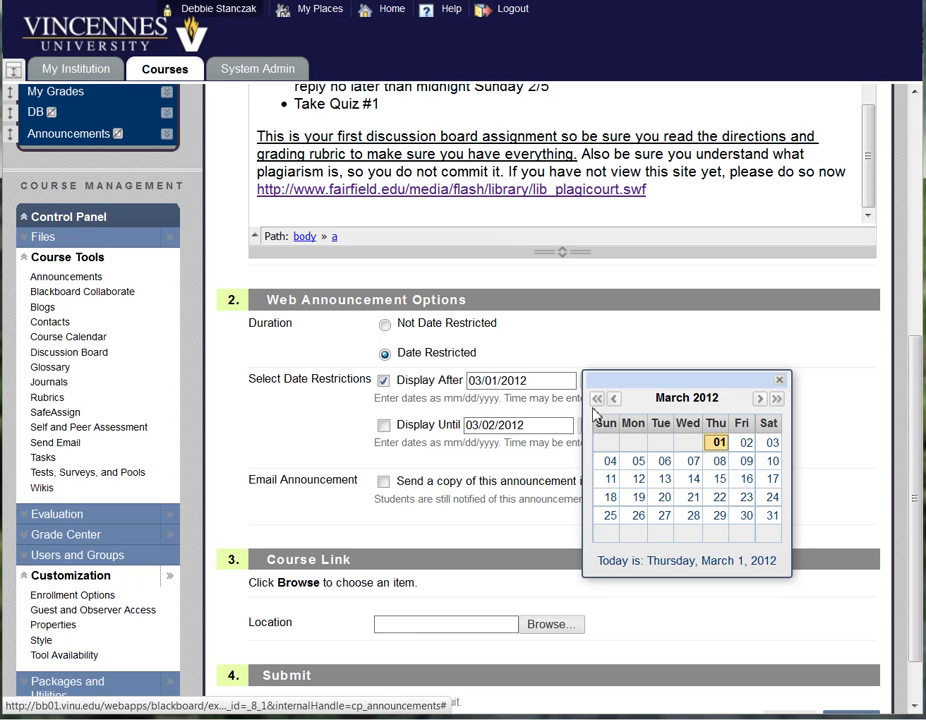
left_click(638, 498)
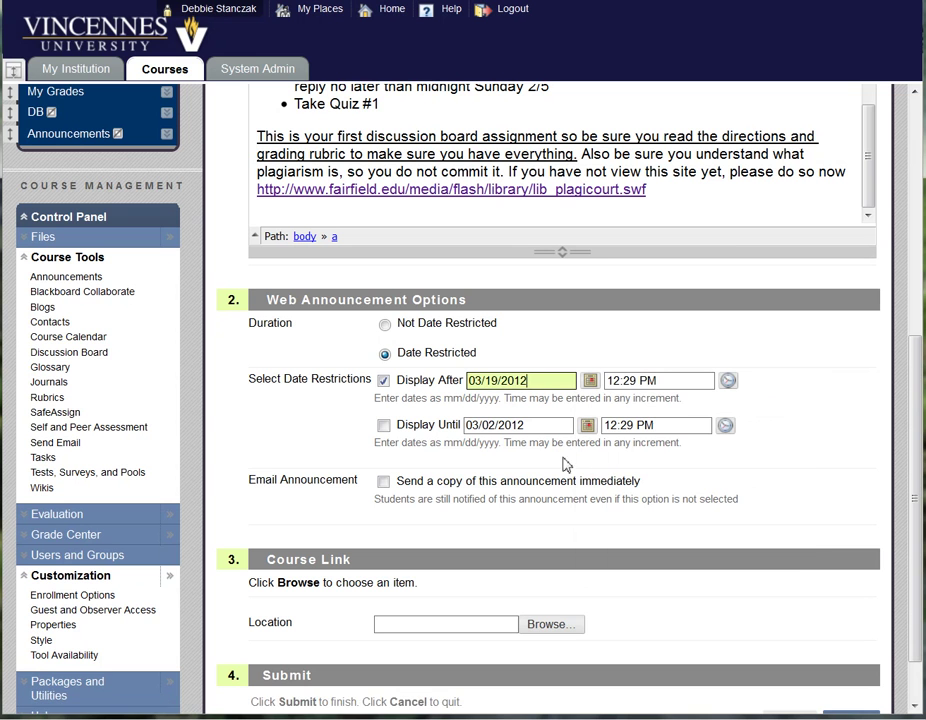
Set the Display After time to 07:00 AM and submit the announcement
left_click(728, 382)
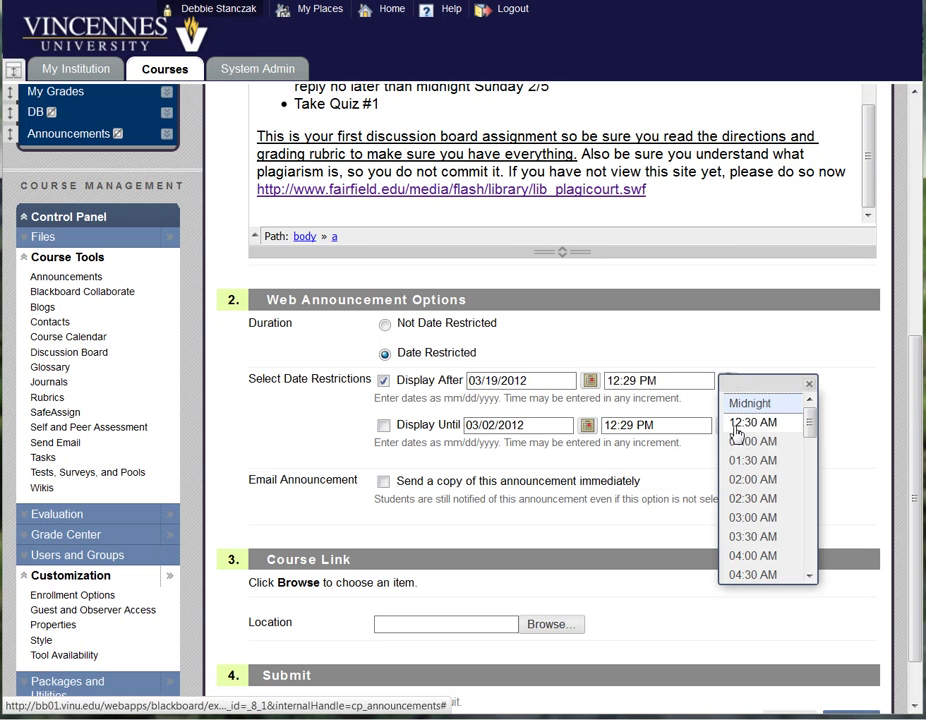
left_click(809, 578)
left_click(809, 578)
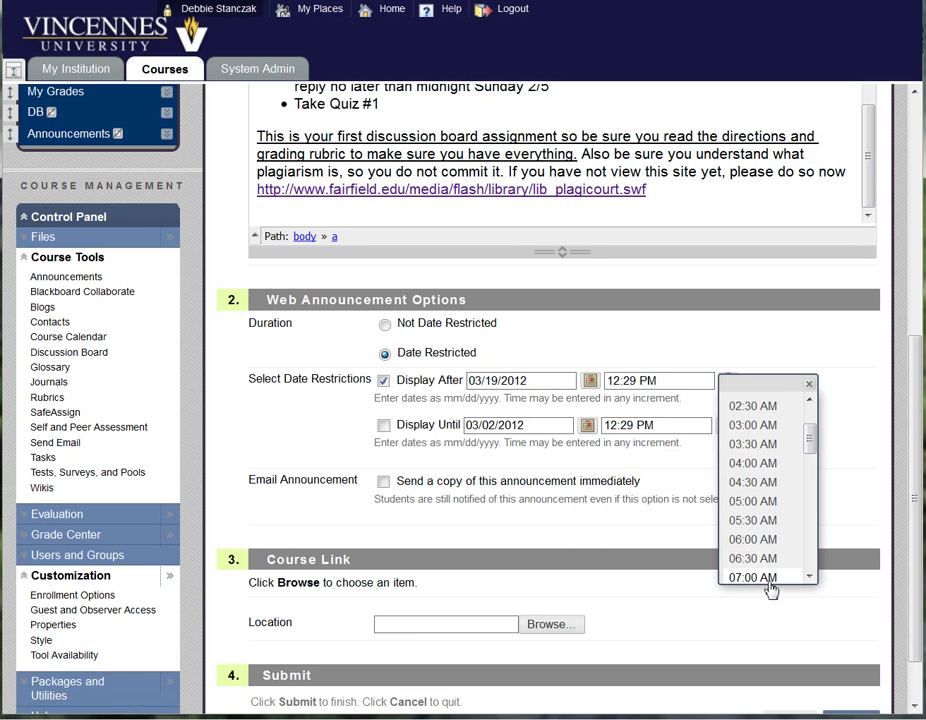
left_click(769, 580)
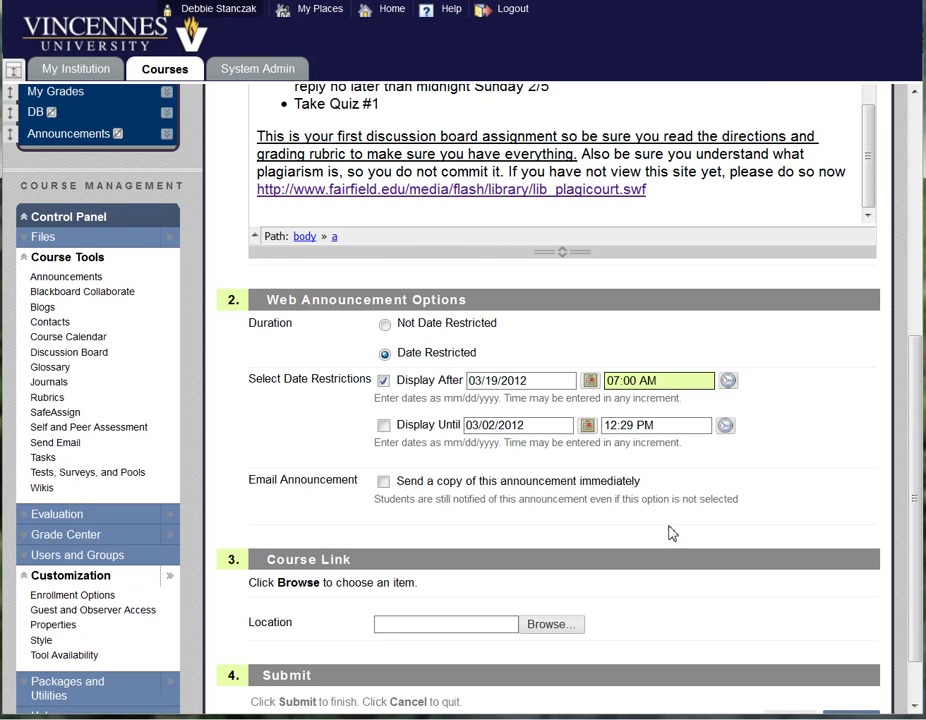
scroll(673, 558, "down", 2)
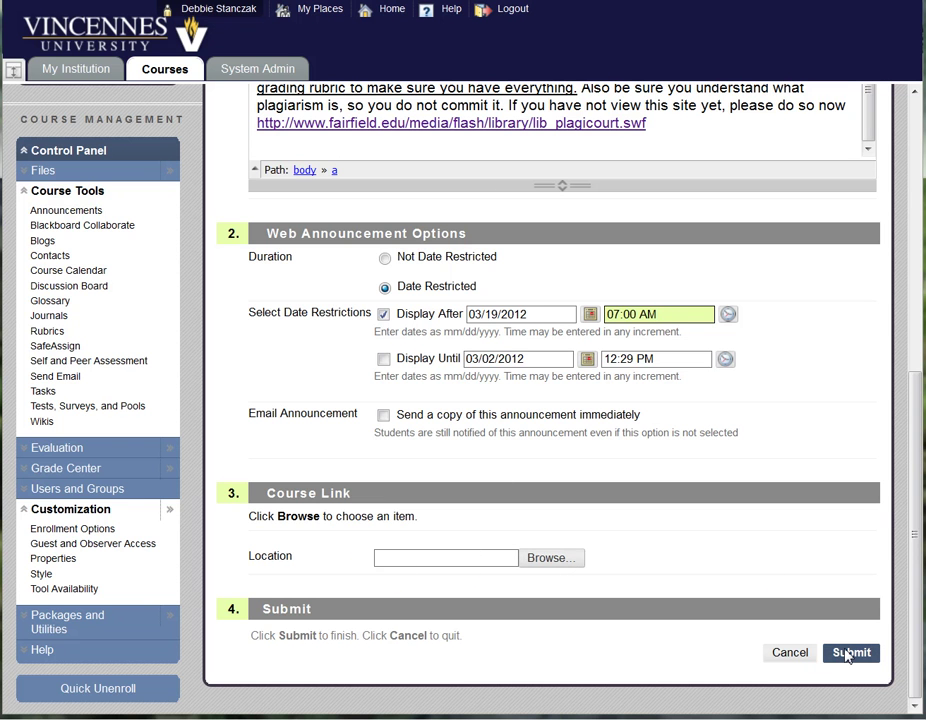
left_click(846, 653)
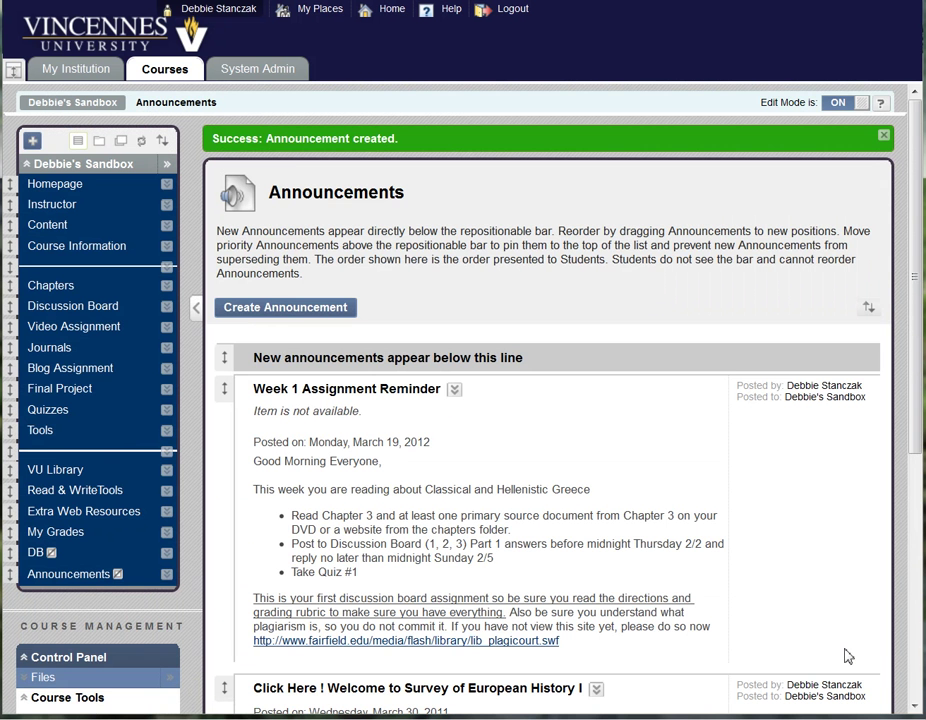
Open the "Click Here ! Welcome to Survey of European History I" announcement for editing and resubmit it as is to renew its posting date
scroll(481, 608, "down", 2)
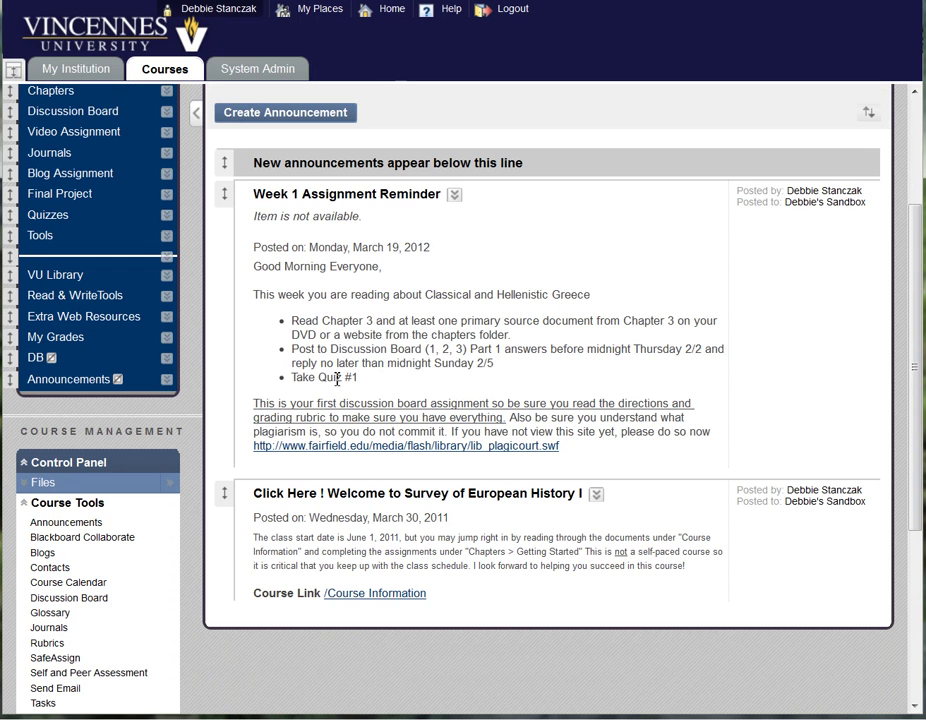
scroll(458, 403, "down", 2)
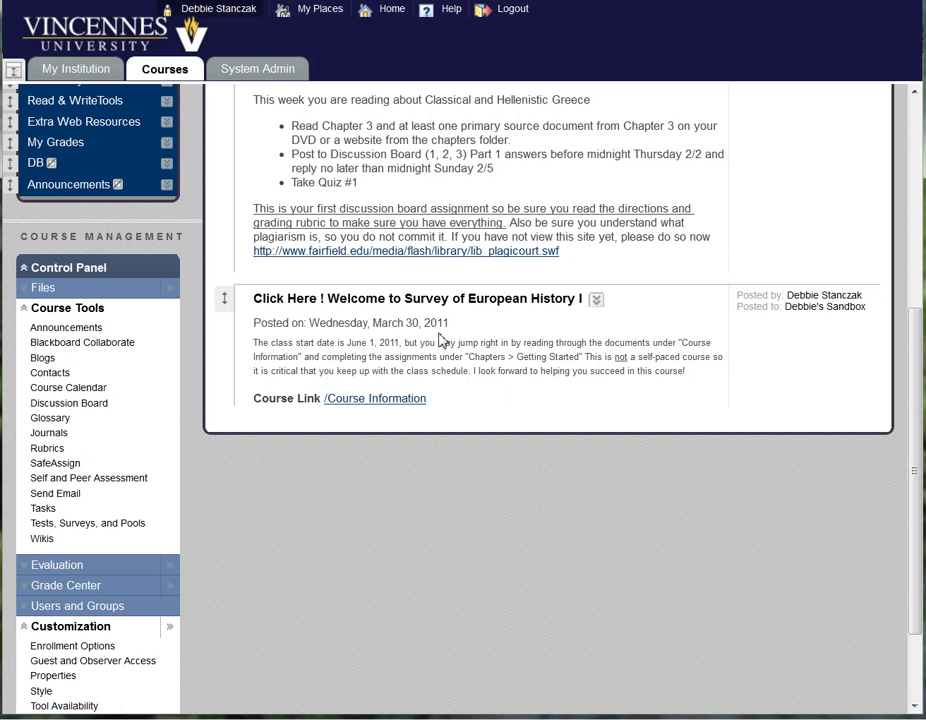
left_click(598, 304)
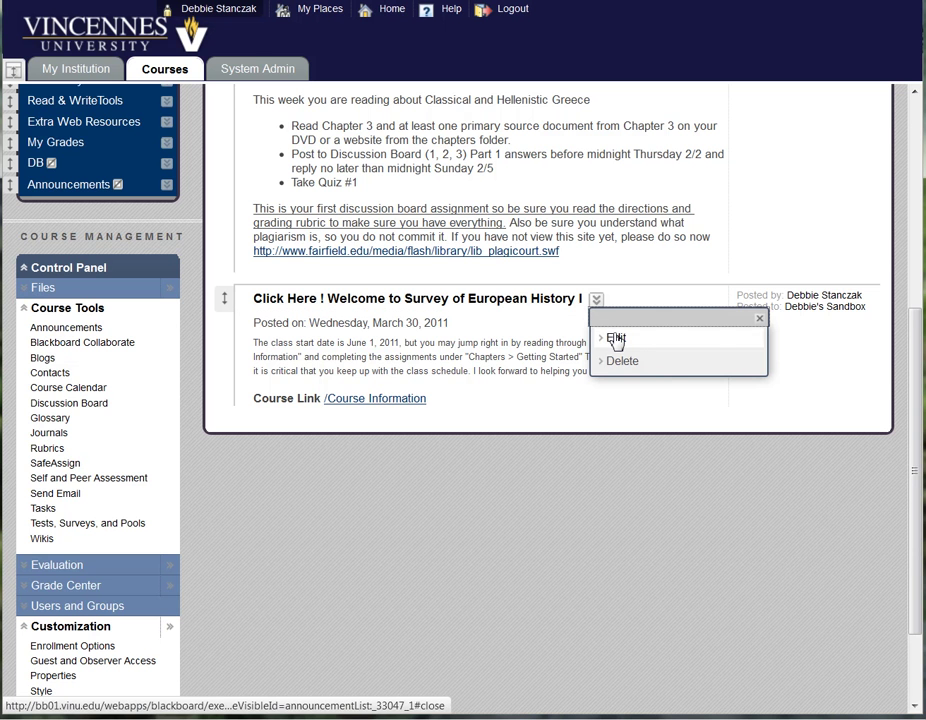
left_click(615, 338)
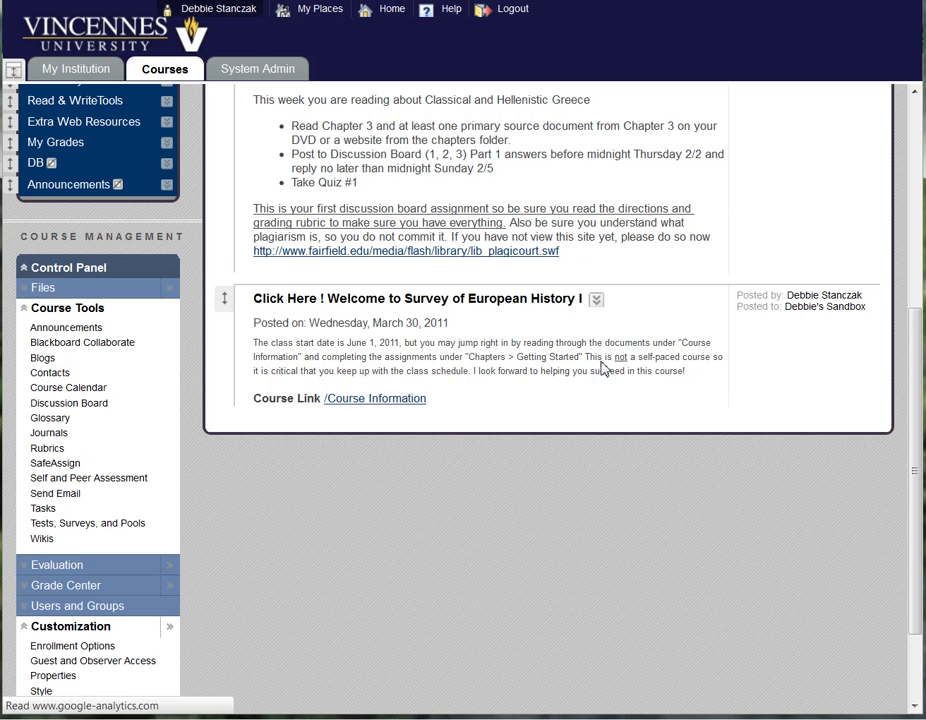
scroll(500, 485, "down", 2)
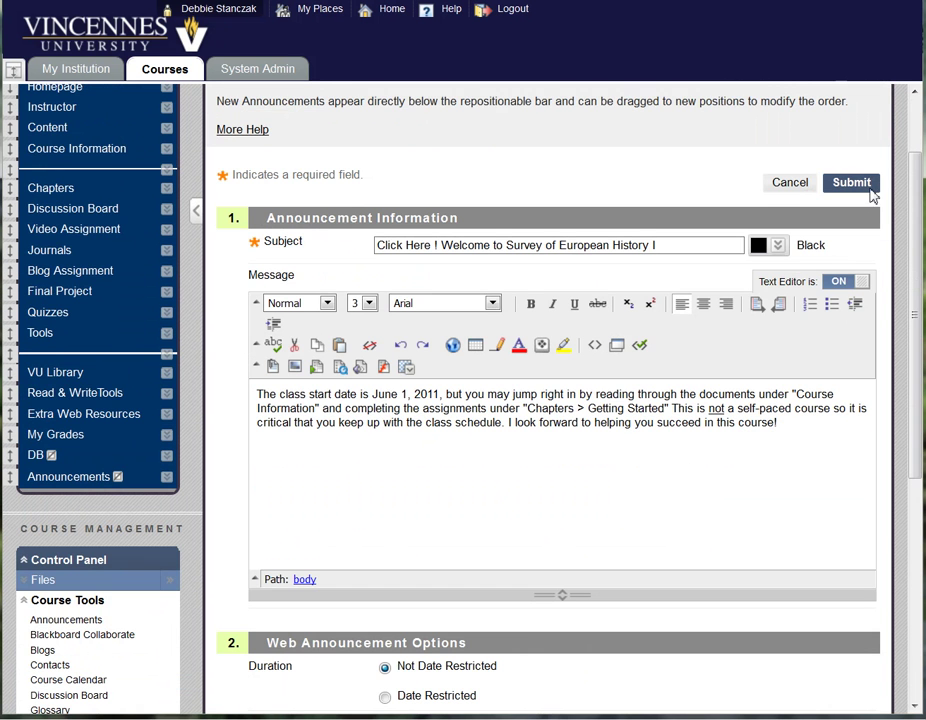
left_click(866, 186)
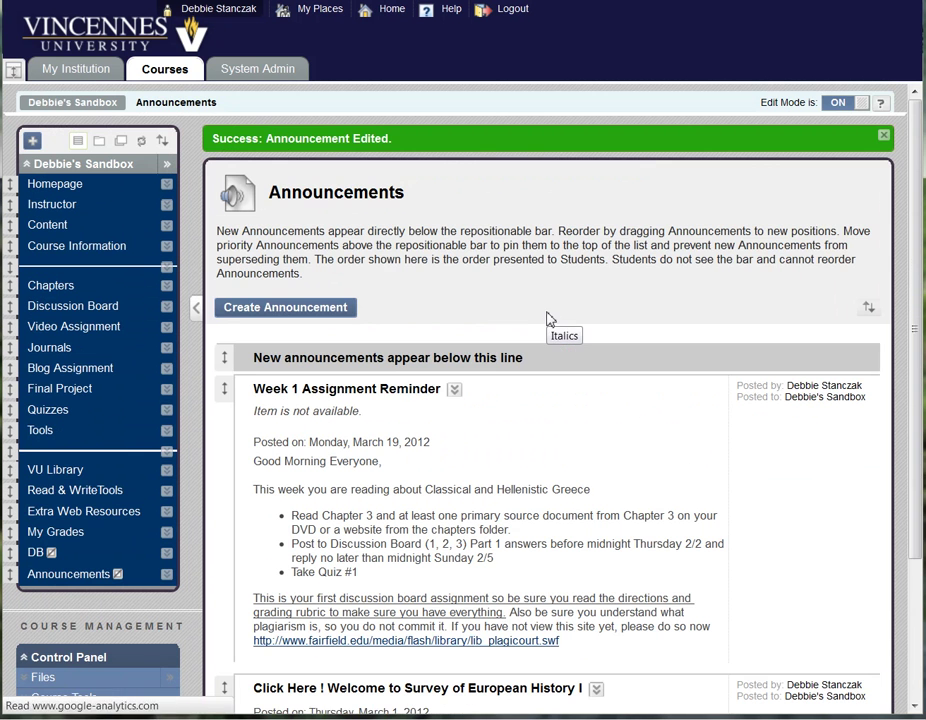
Check the welcome announcement's posting date in the announcement list and open the course Homepage
scroll(617, 565, "down", 3)
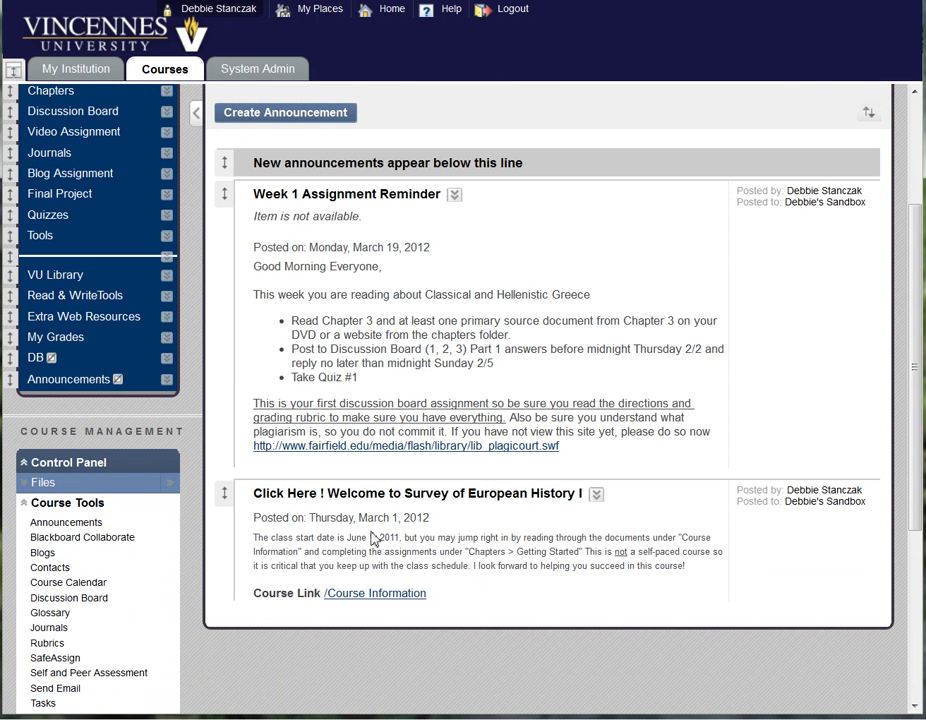
scroll(96, 182, "up", 3)
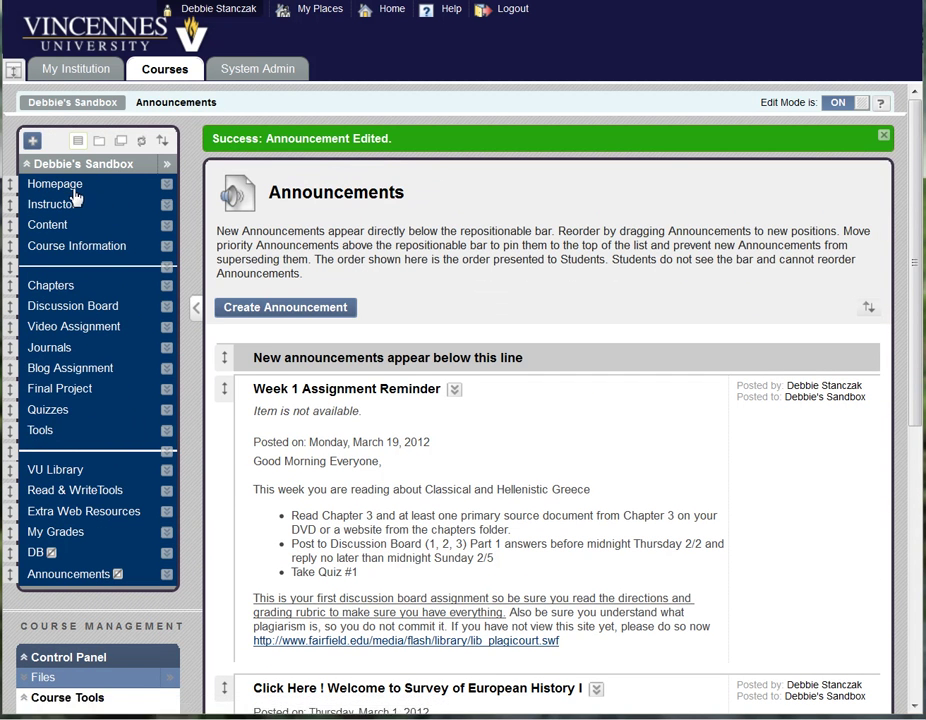
left_click(73, 192)
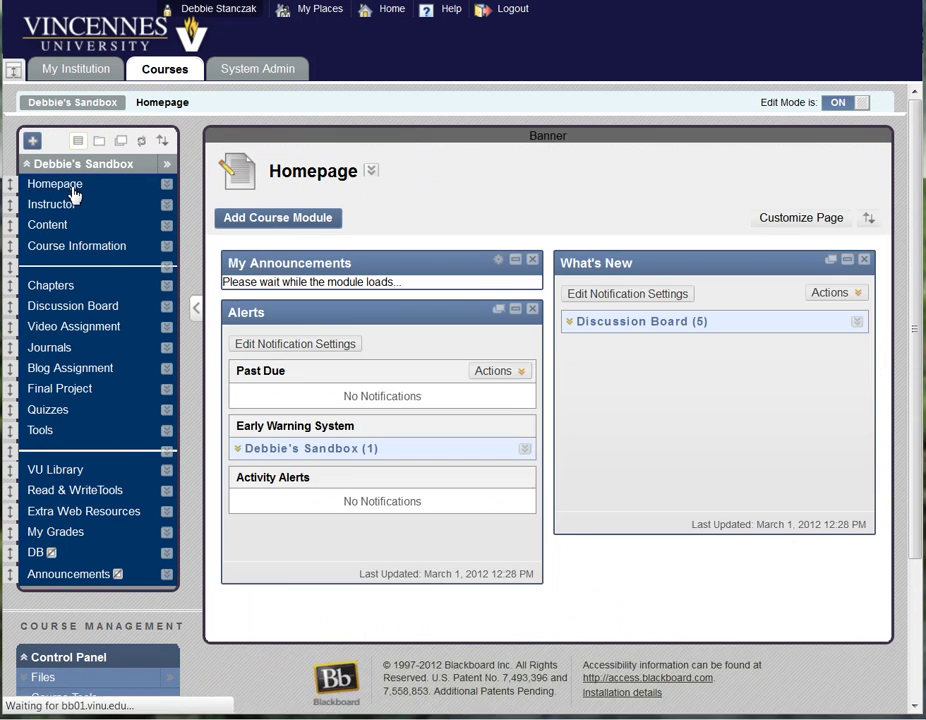